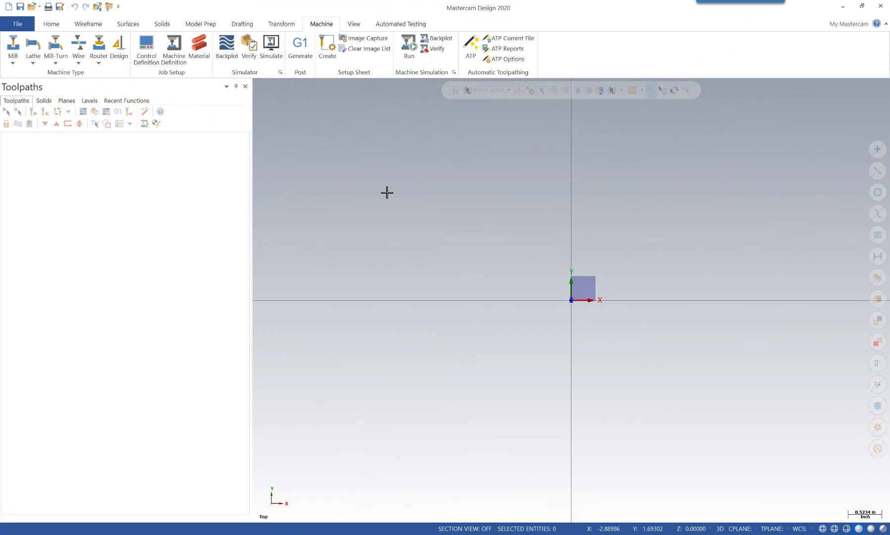
Review which machine definitions are currently listed for Lathe and Mill
left_click(33, 62)
left_click(12, 61)
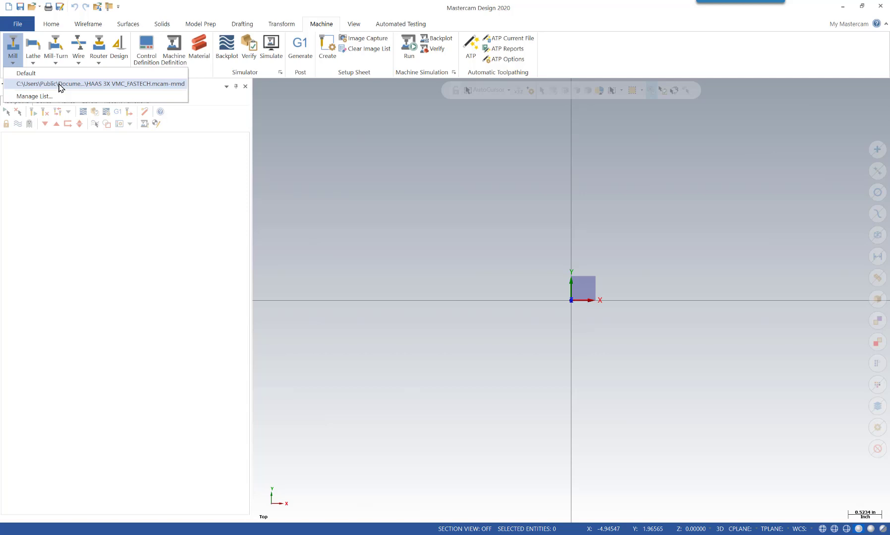
left_click(362, 183)
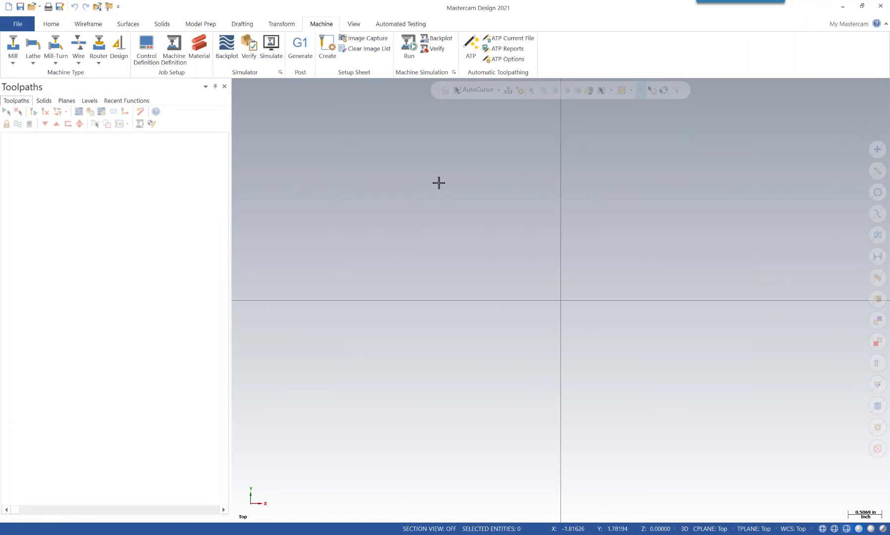
Launch the Migration Wizard in Advanced mode with Migrate shared Mastercam files checked
left_click(27, 26)
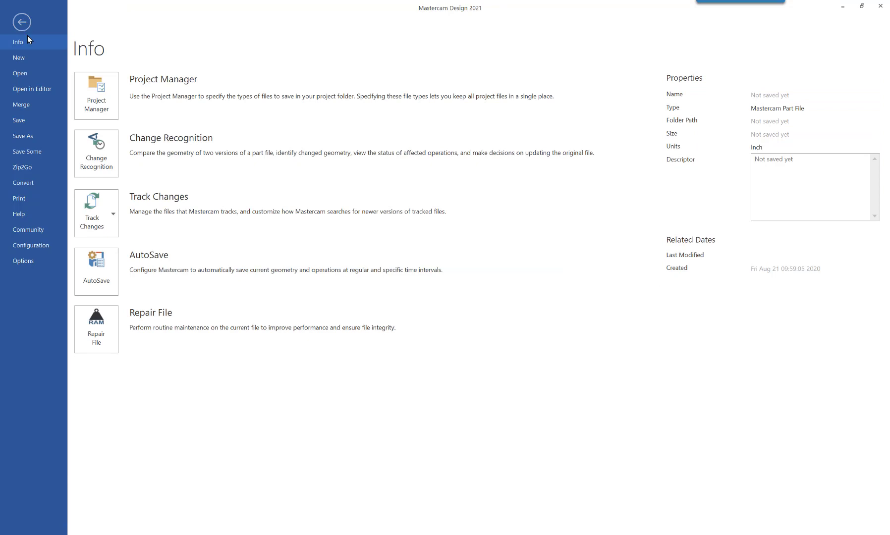
left_click(32, 182)
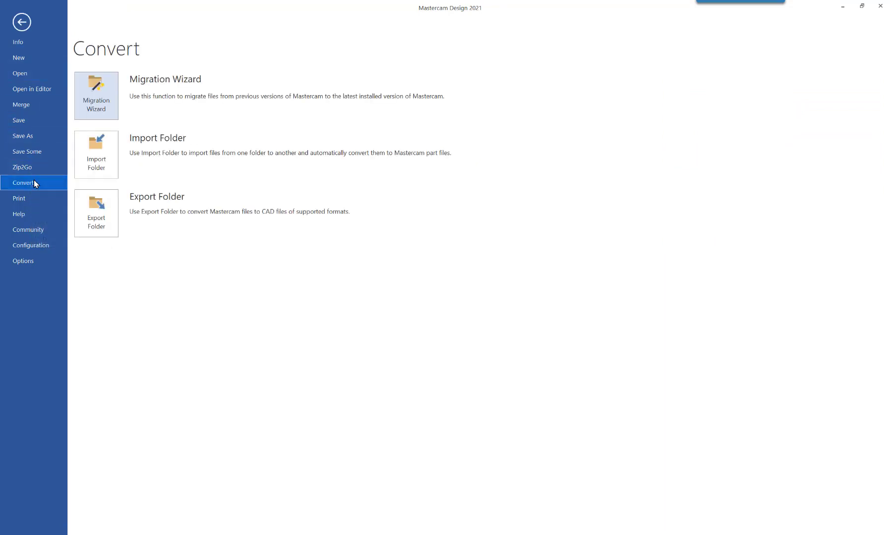
left_click(94, 102)
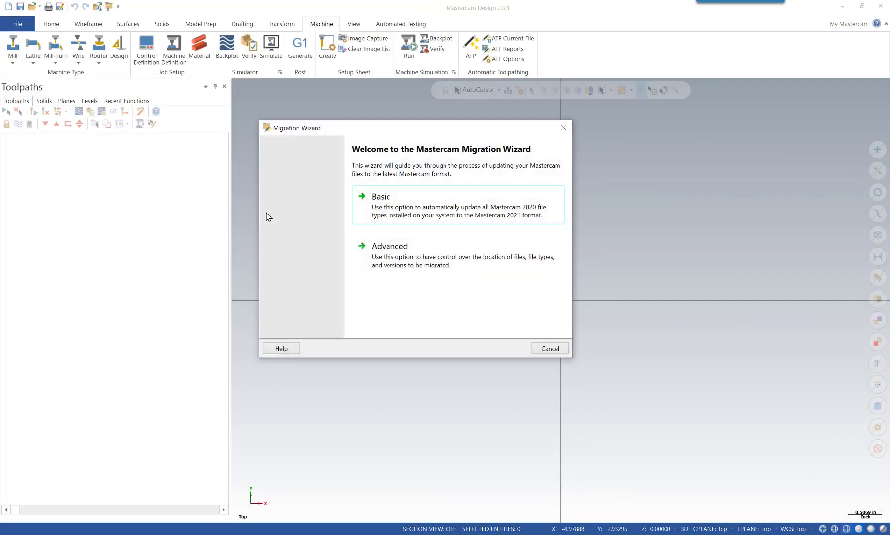
left_click(411, 259)
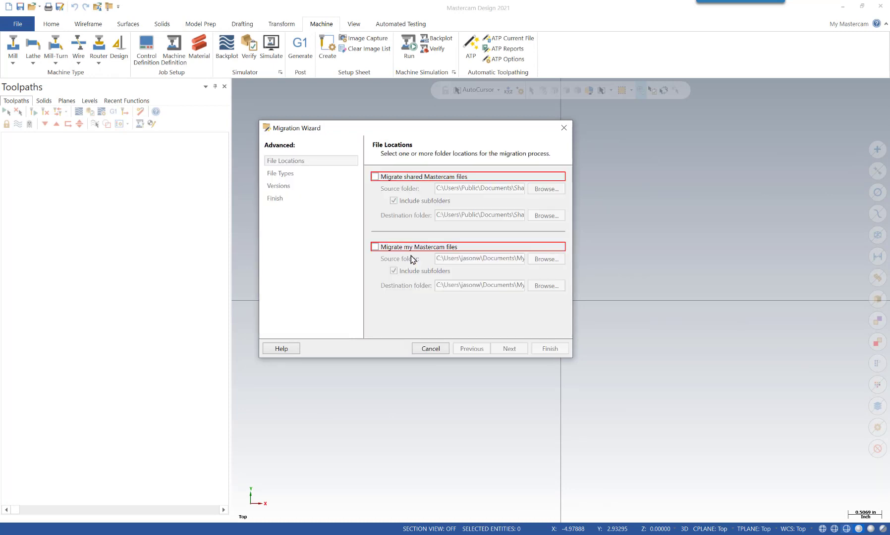
mouse_move(438, 179)
left_click(375, 177)
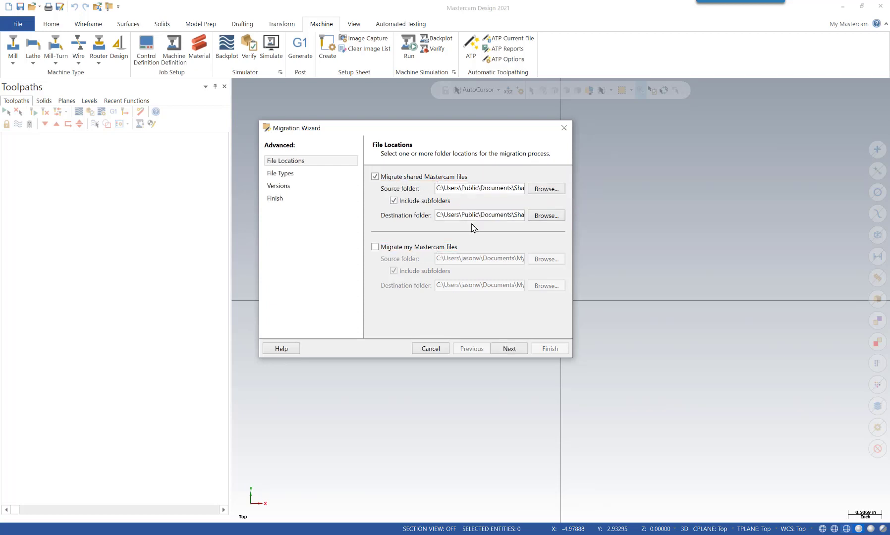
left_click(509, 349)
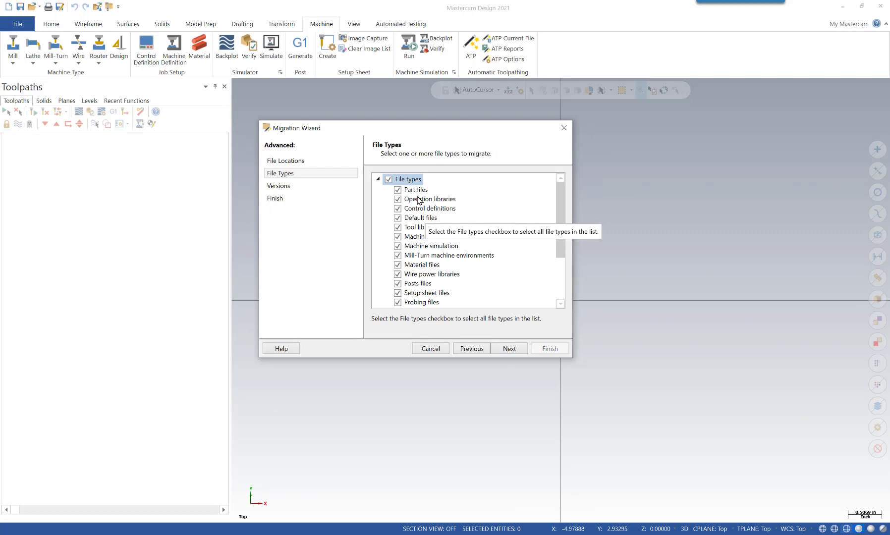
Exclude Part, Material, Setup sheet and Probing files from the migration
left_click(398, 190)
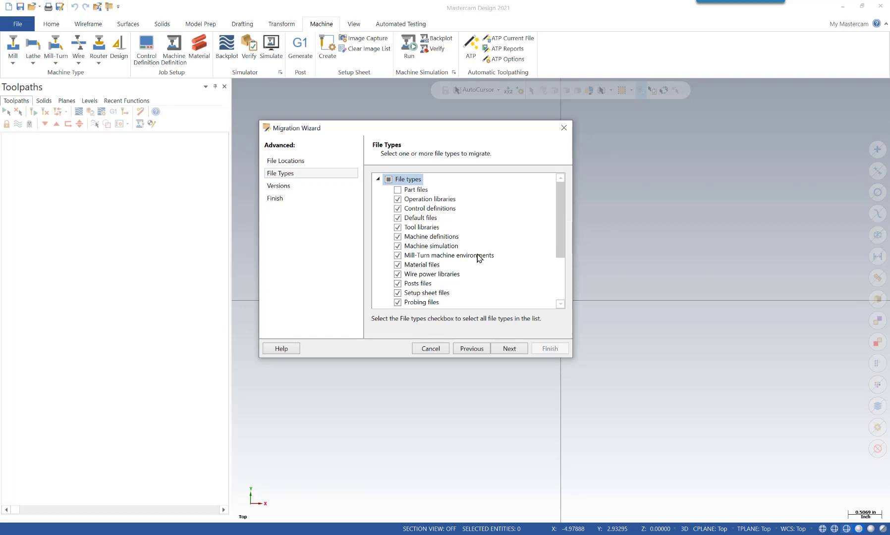
left_click(397, 265)
left_click(397, 293)
left_click(397, 303)
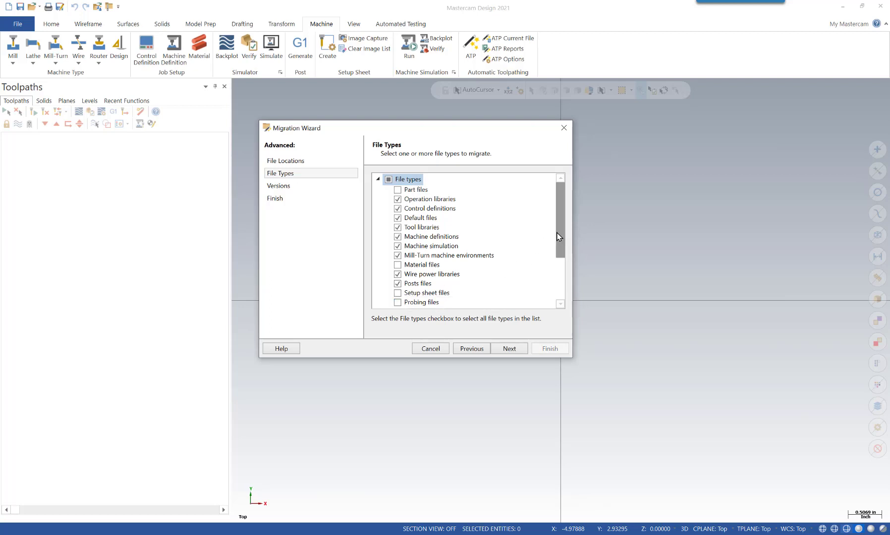
left_click_drag(560, 243, 560, 285)
Uncheck the lower file types, including configuration, HST formula, Access, workspace, Wire EDM and nesting
left_click(397, 237)
left_click(398, 247)
left_click(397, 256)
left_click(398, 265)
left_click(397, 275)
left_click(397, 284)
left_click(397, 294)
left_click(397, 303)
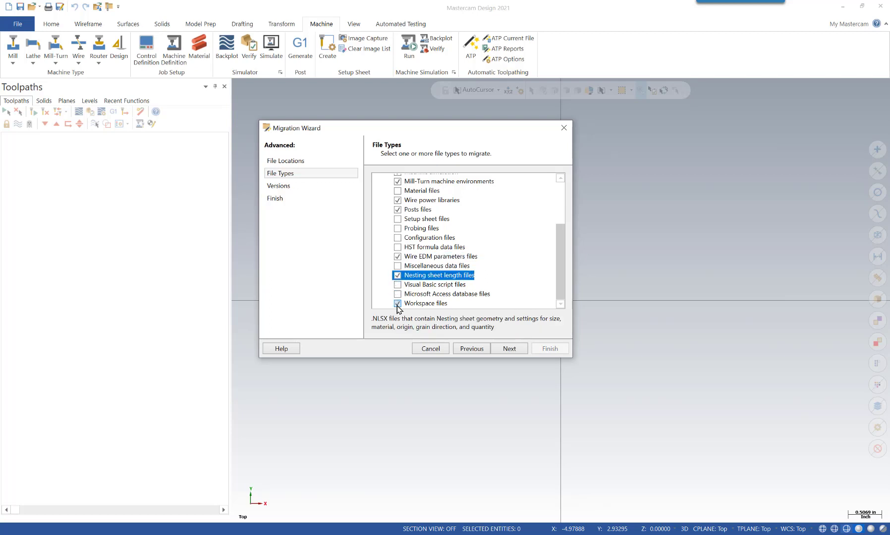
left_click(398, 256)
left_click(397, 275)
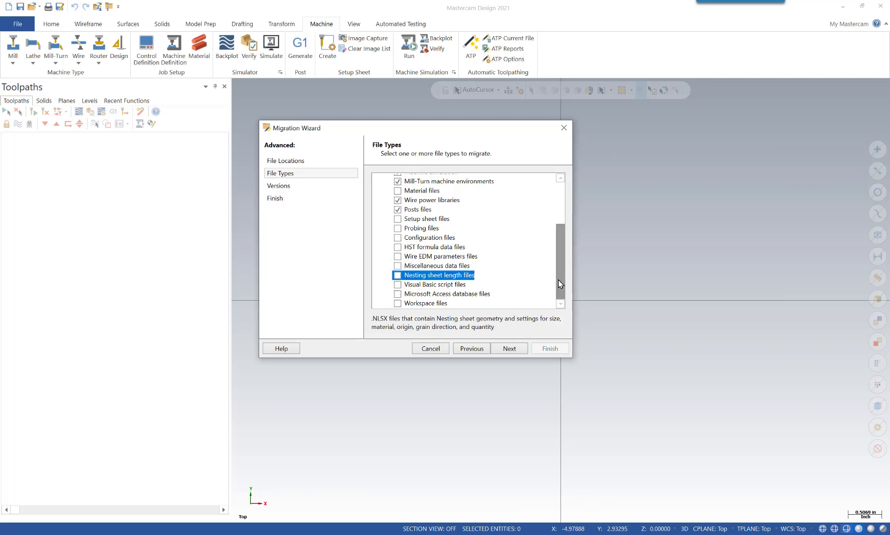
left_click_drag(557, 280, 564, 216)
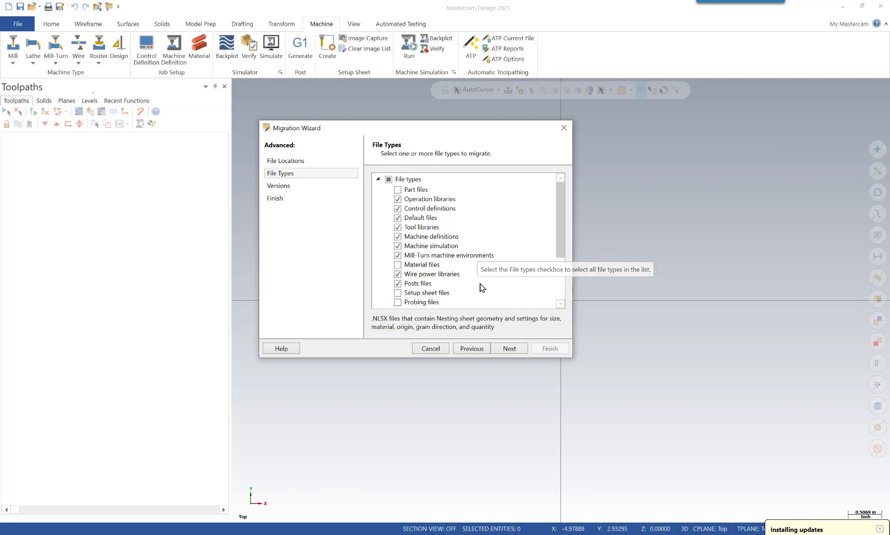
left_click(517, 349)
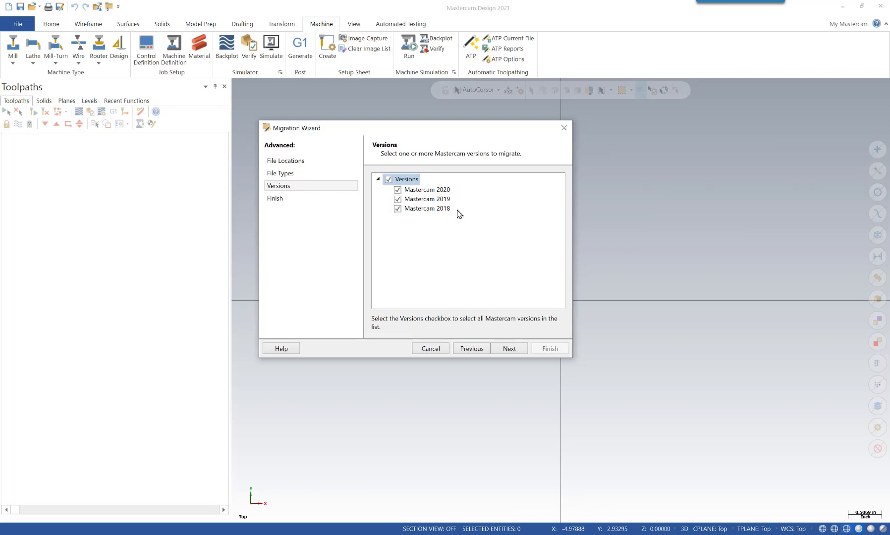
Keep versions 2020, 2019 and 2018, migrate while replacing existing files, and skip viewing results
left_click(509, 349)
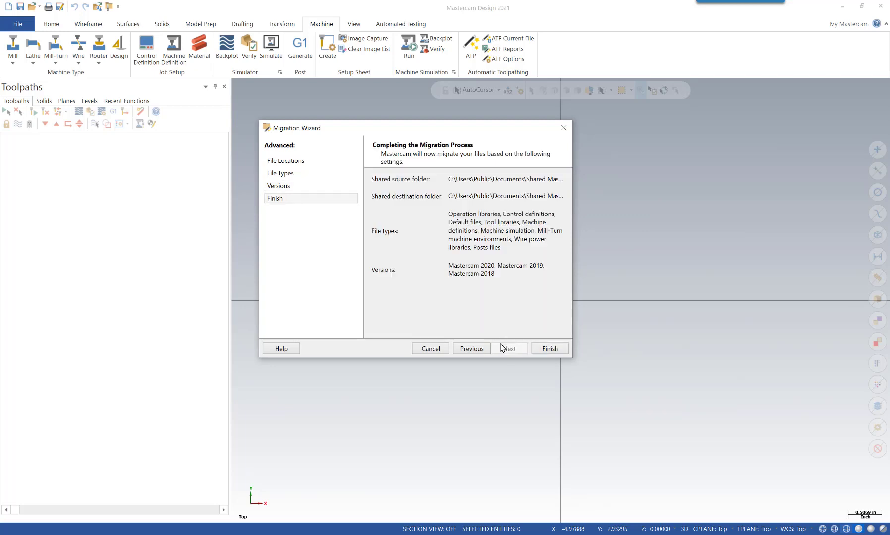
left_click(549, 349)
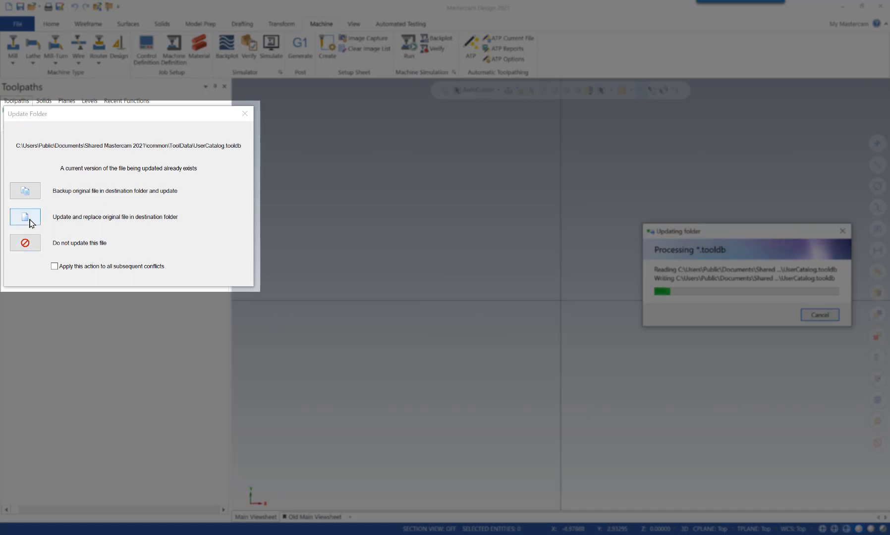
left_click(54, 267)
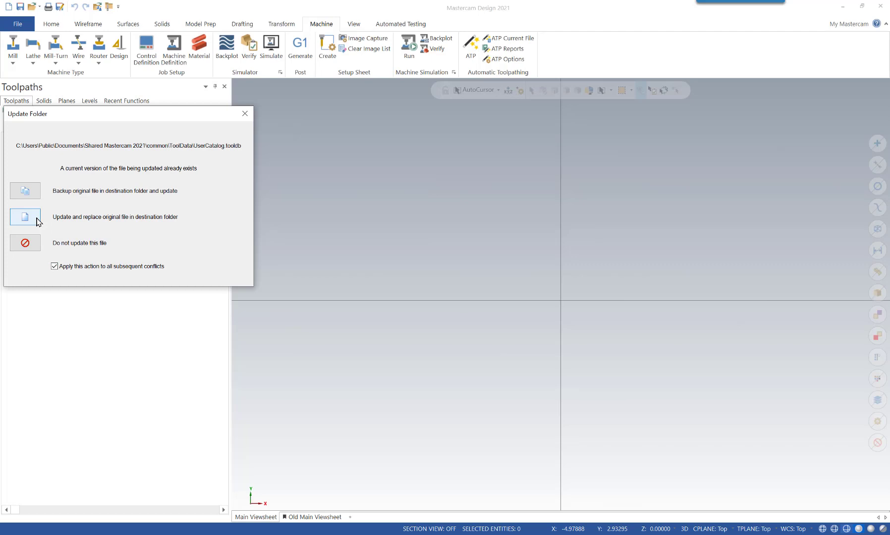
left_click(25, 217)
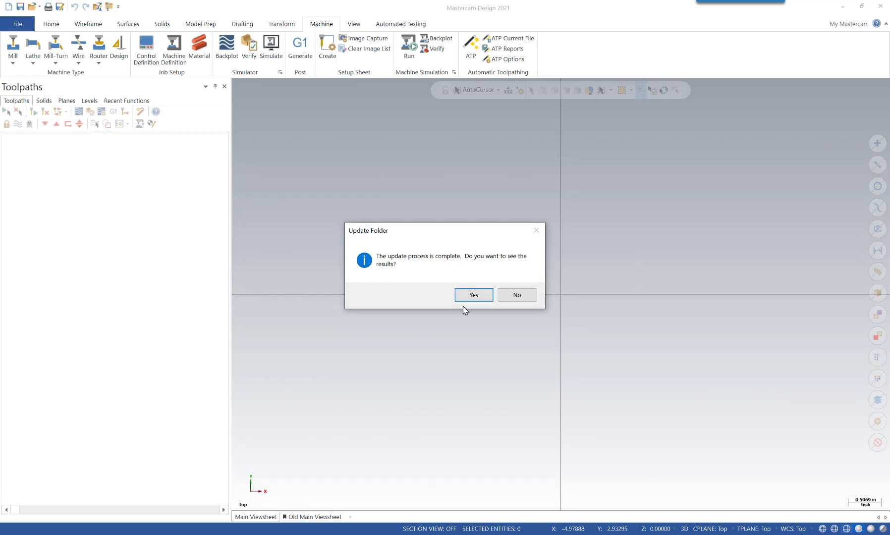
left_click(515, 296)
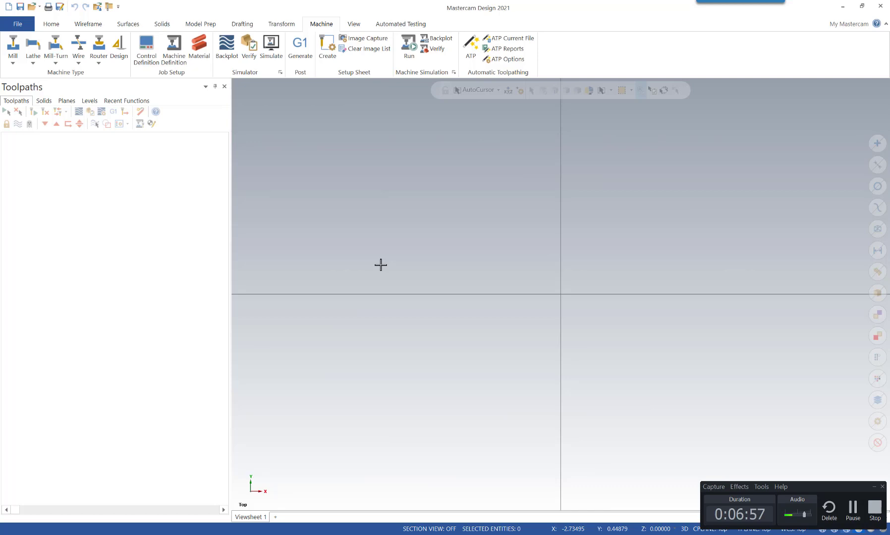
Add OKUMA 2X LATHE_OSP to the lathe machine list
left_click(32, 62)
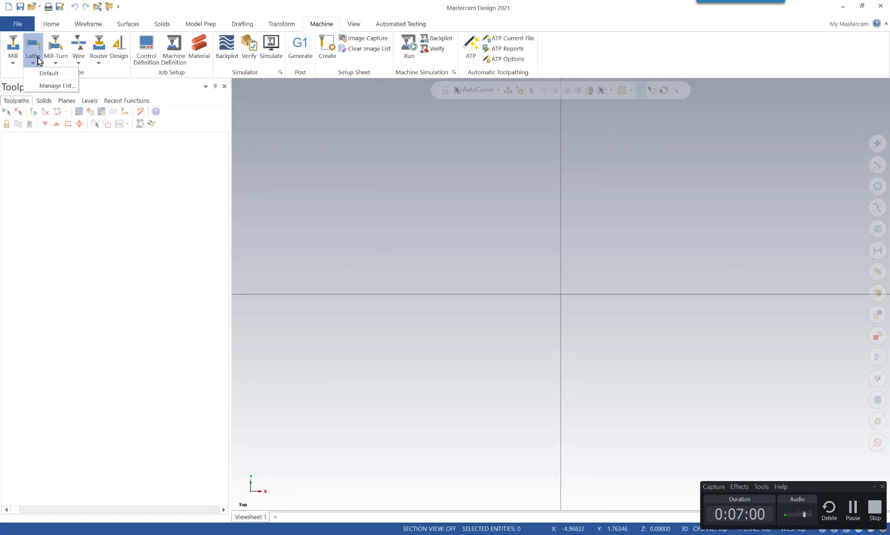
left_click(49, 86)
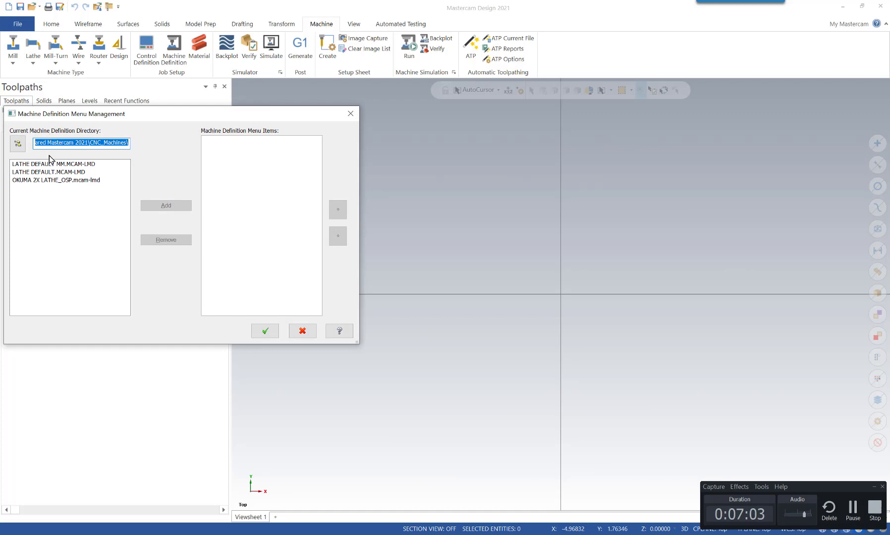
left_click(51, 181)
left_click(51, 181)
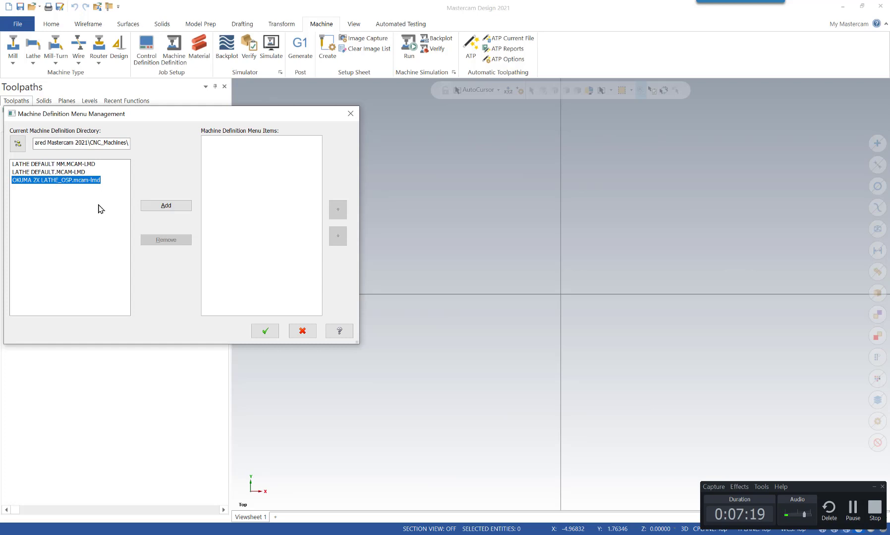
left_click(163, 206)
left_click(265, 330)
Add HAAS 3X VMC_FASTECH to the mill machine list
left_click(13, 62)
left_click(33, 89)
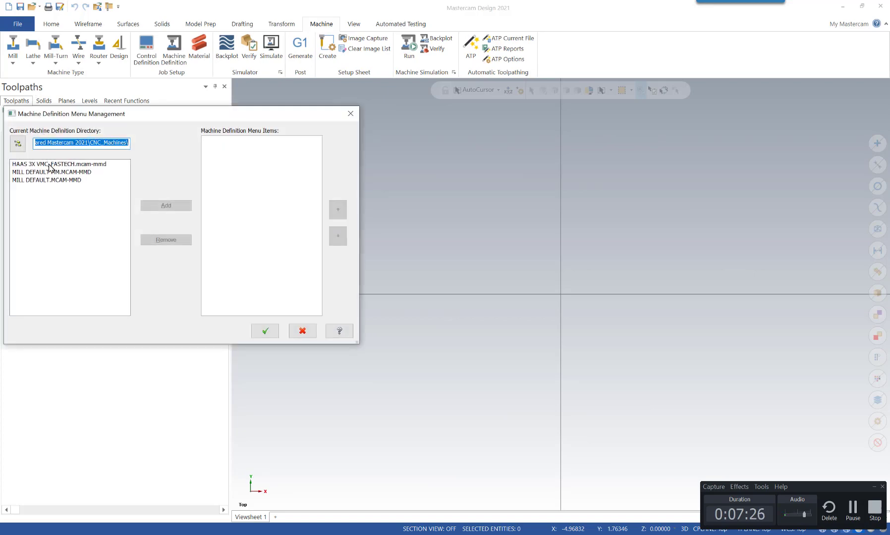
left_click(50, 164)
left_click(166, 205)
left_click(264, 331)
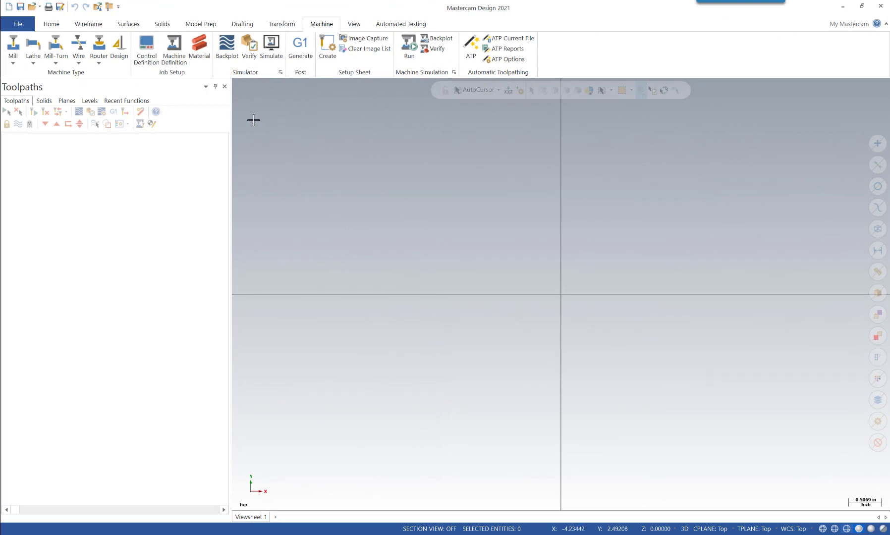
Browse to the Desktop and open Haas 3X VMC Test.mcam
left_click(22, 25)
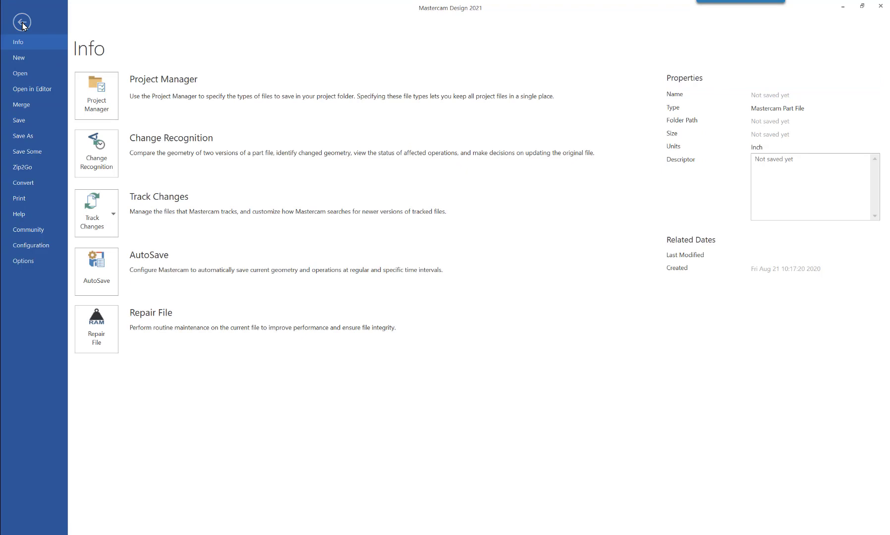
left_click(35, 73)
left_click(132, 109)
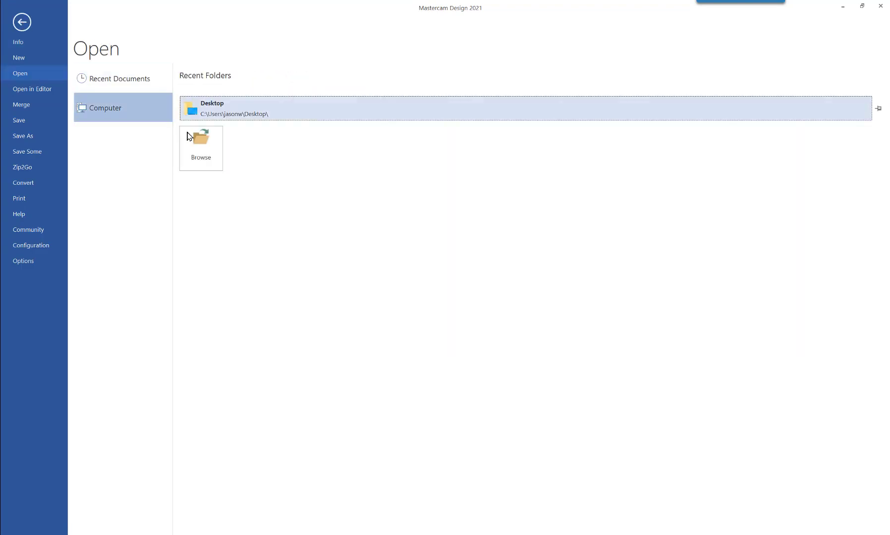
left_click(228, 114)
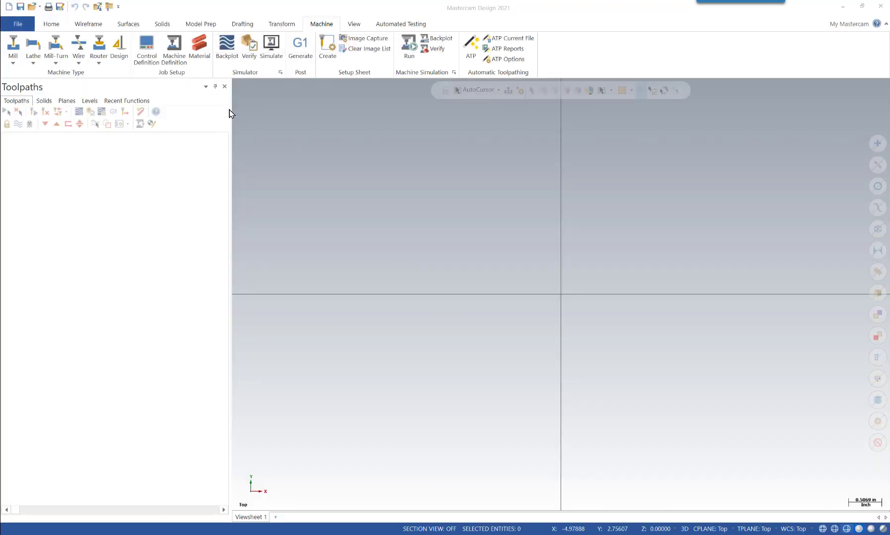
left_click(496, 208)
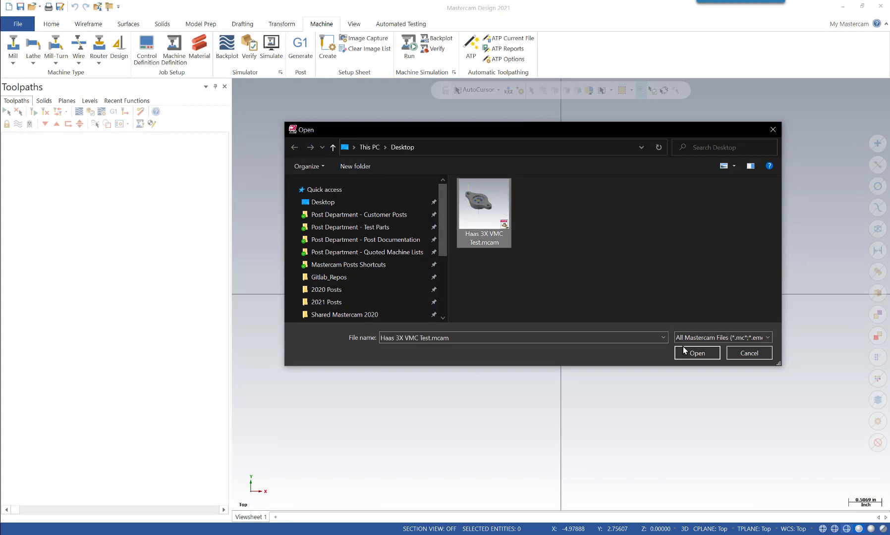
left_click(697, 352)
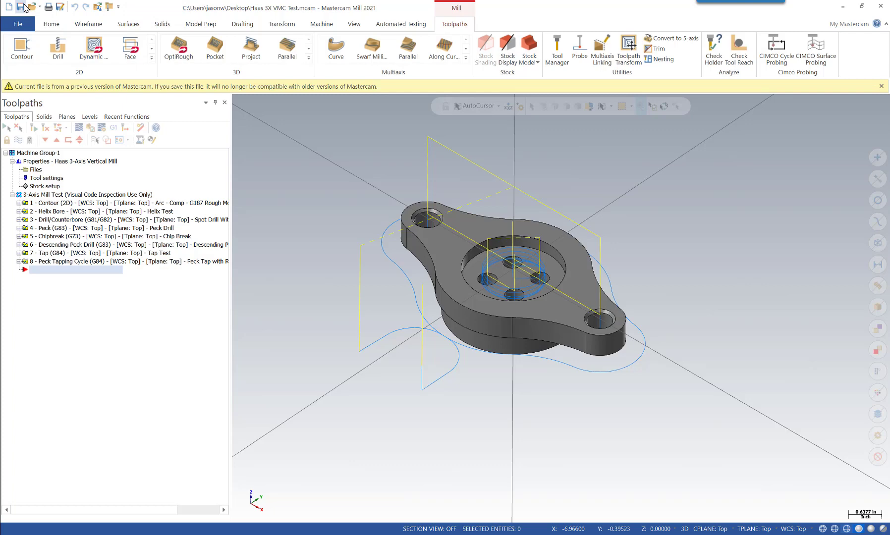
Save the part as Haas 3X VMC Test 2021.mcam and check the machine group's post settings
left_click(60, 8)
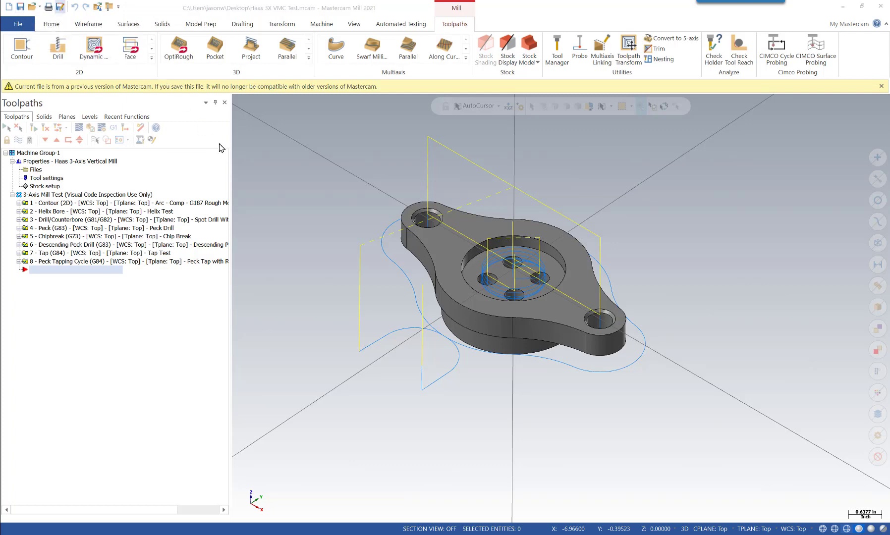
key("shift+Left")
key("shift+Left")
key("shift+Left")
key("shift+Left")
key("shift+Left")
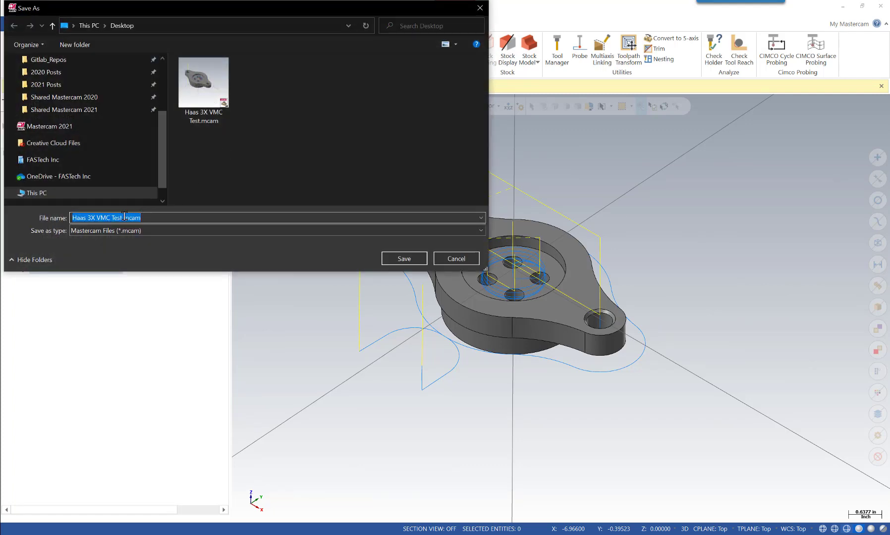
key("Right")
type("201")
key("BackSpace")
key("BackSpace")
type("021")
key("Return")
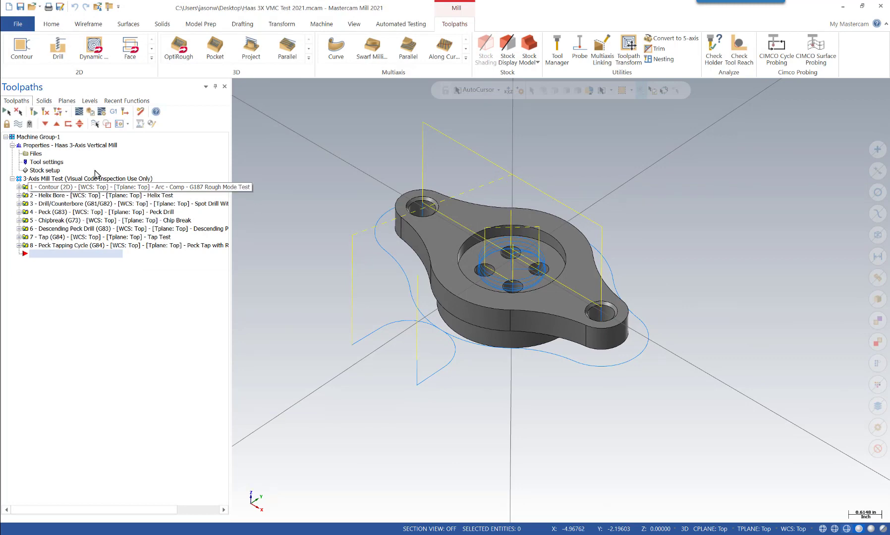
left_click(35, 154)
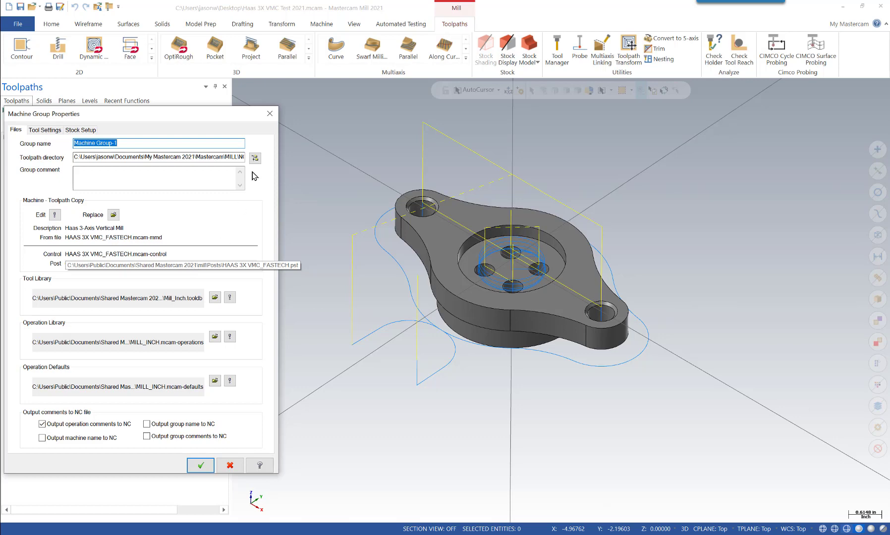
left_click(269, 113)
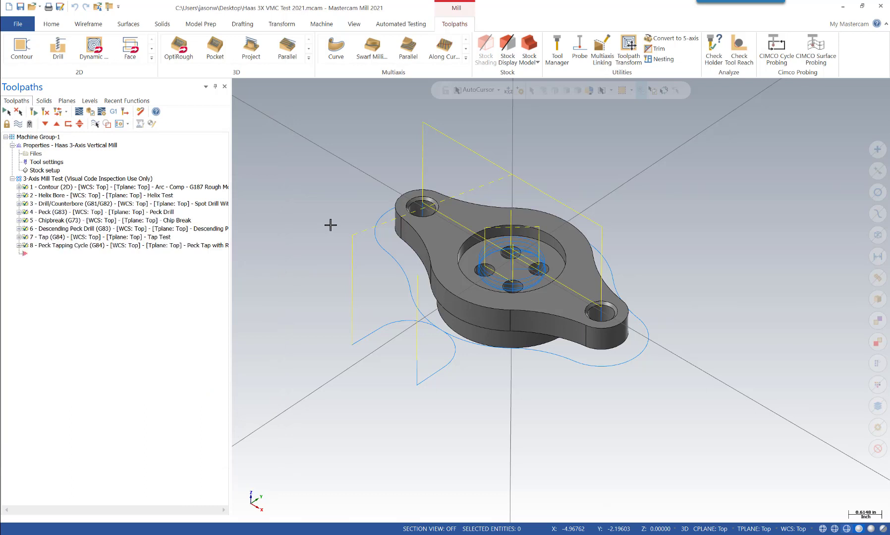